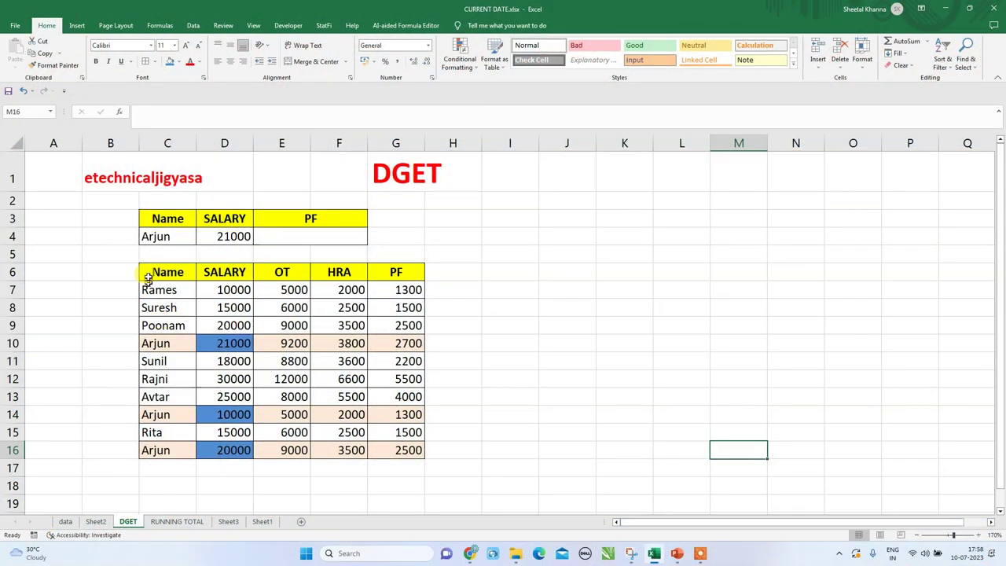
- Select the whole salary table to check its extent, then clear the selection
mouse_move(148, 277)
left_mouse_down()
mouse_move(390, 460)
mouse_move(394, 432)
left_mouse_up()
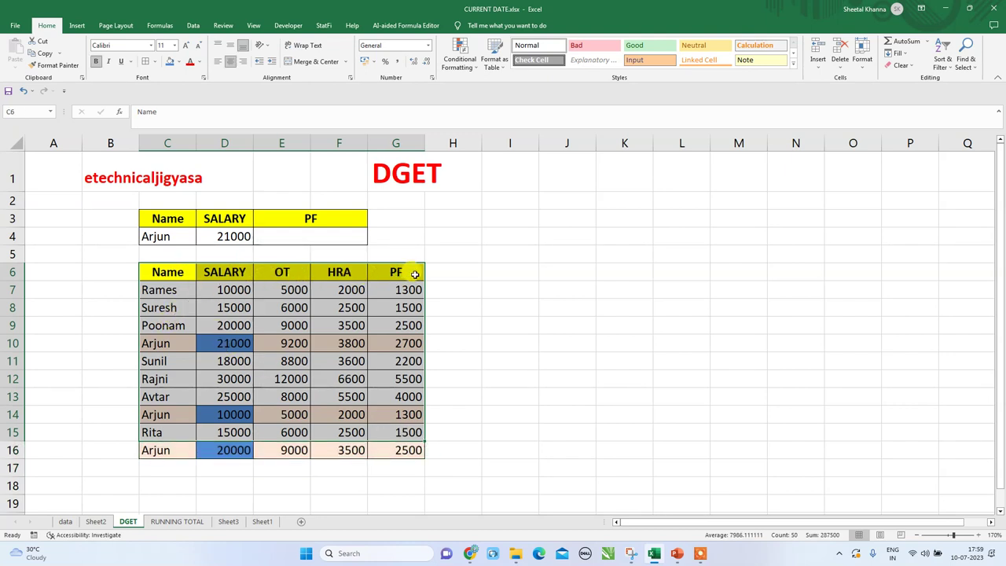
left_click(474, 292)
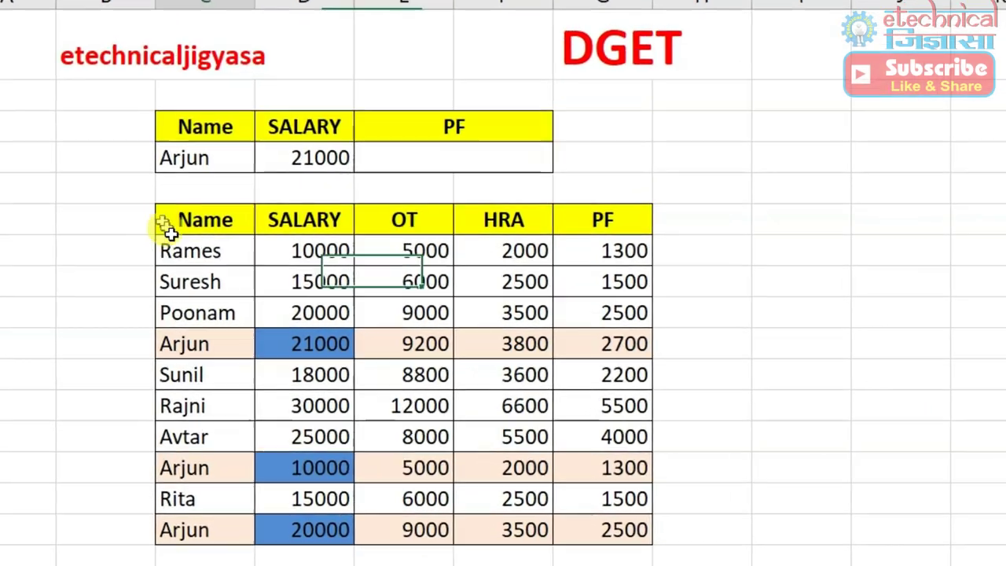
left_click_drag(146, 264, 259, 366)
left_click_drag(350, 383, 629, 512)
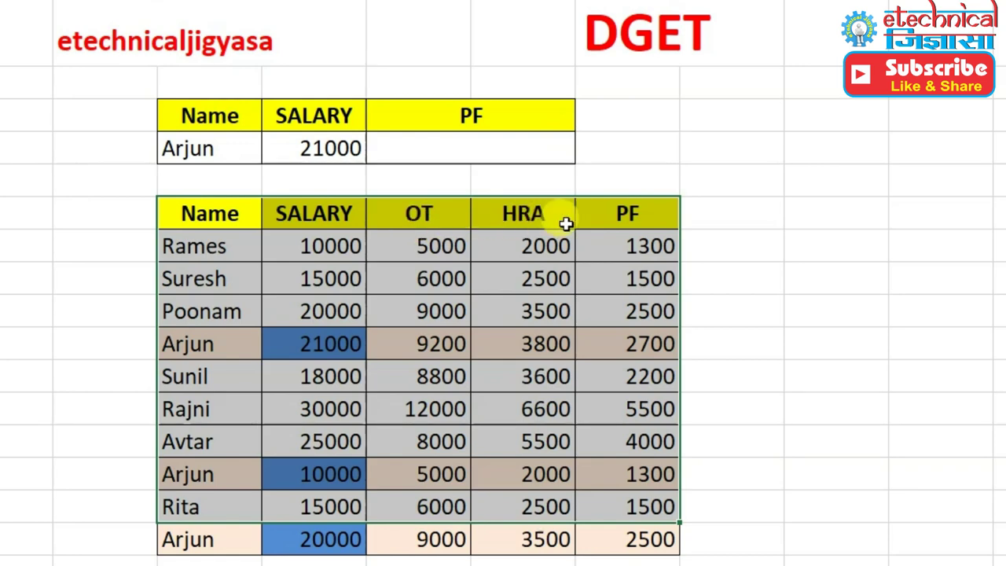
left_click(706, 235)
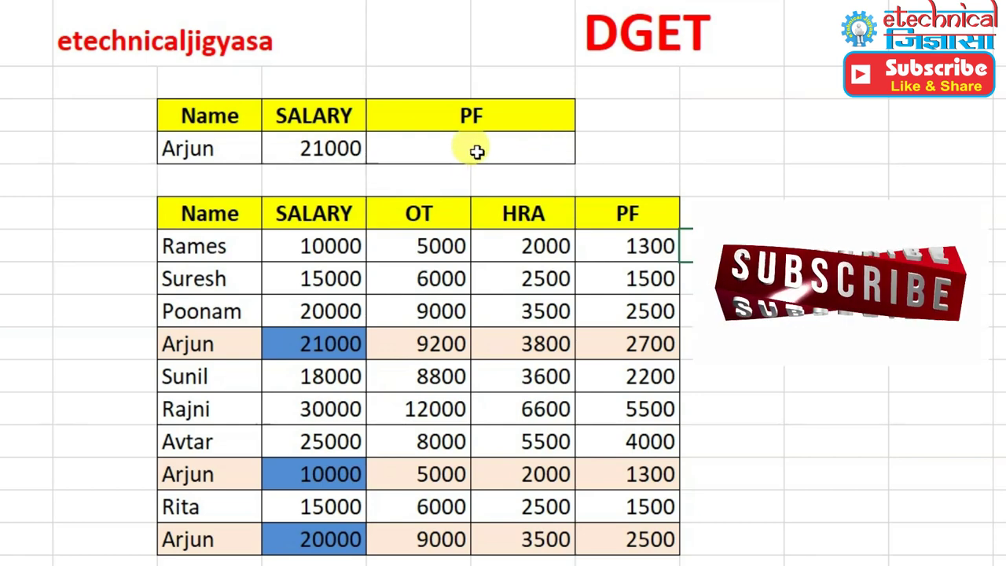
- Begin =DGET( in the PF cell beside Arjun with C6:G16 as the database
left_click(465, 152)
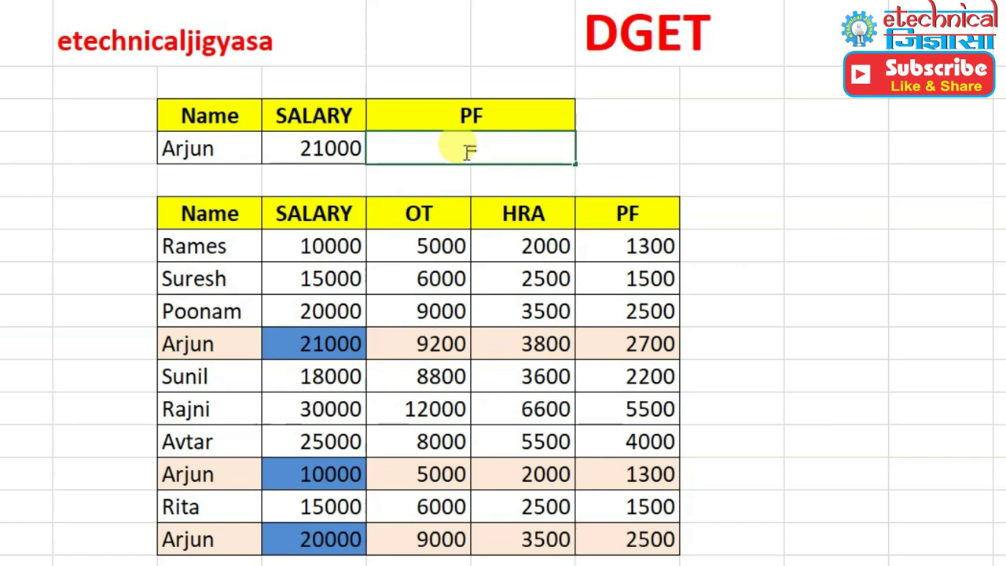
type("=")
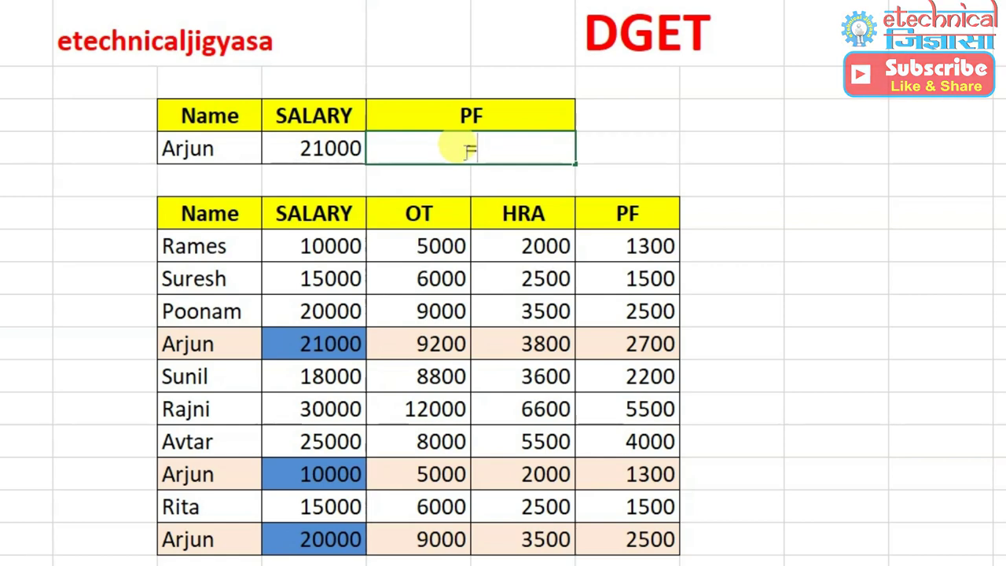
type("DGE")
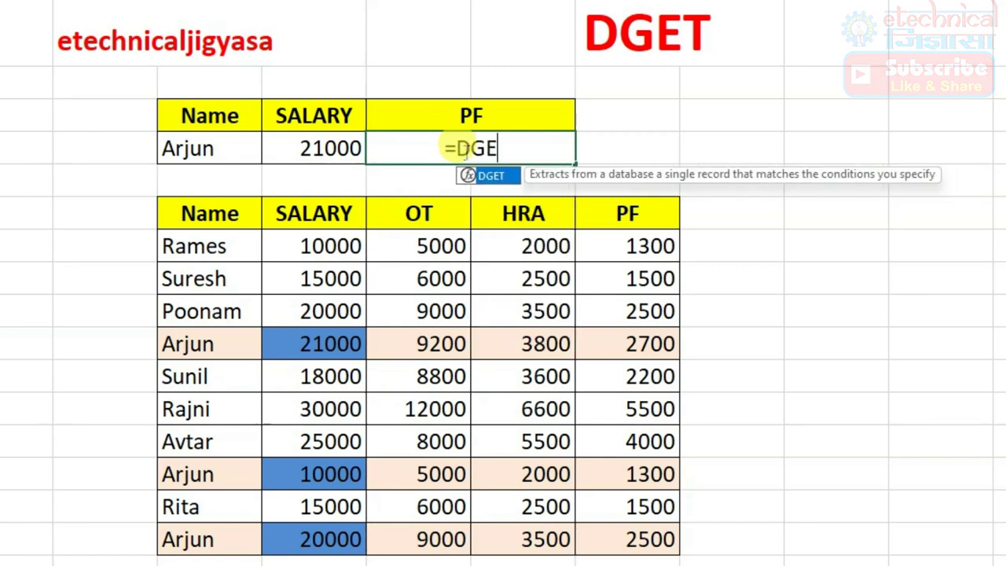
type("T")
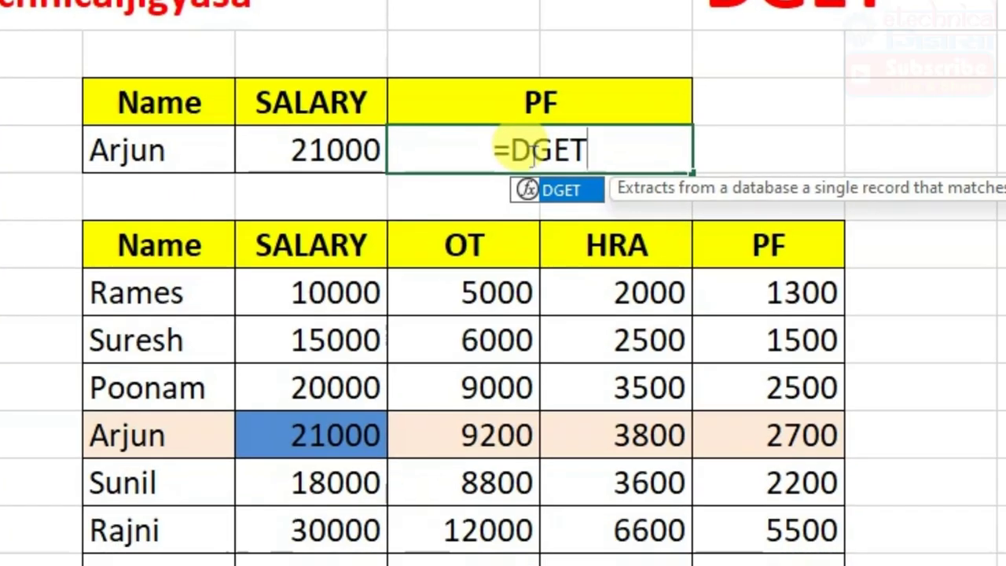
type("(")
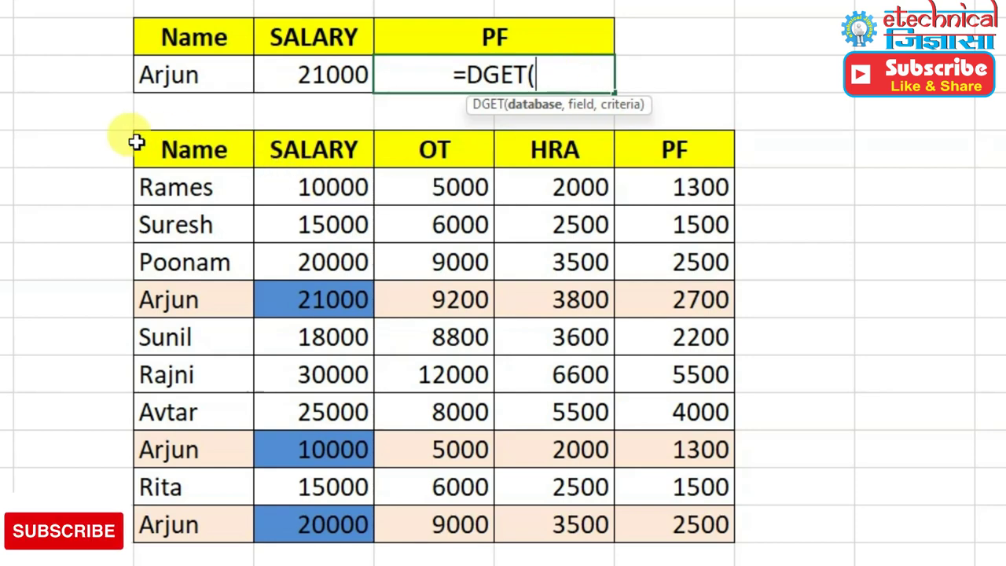
mouse_move(135, 142)
left_mouse_down()
mouse_move(511, 440)
mouse_move(636, 523)
left_mouse_up()
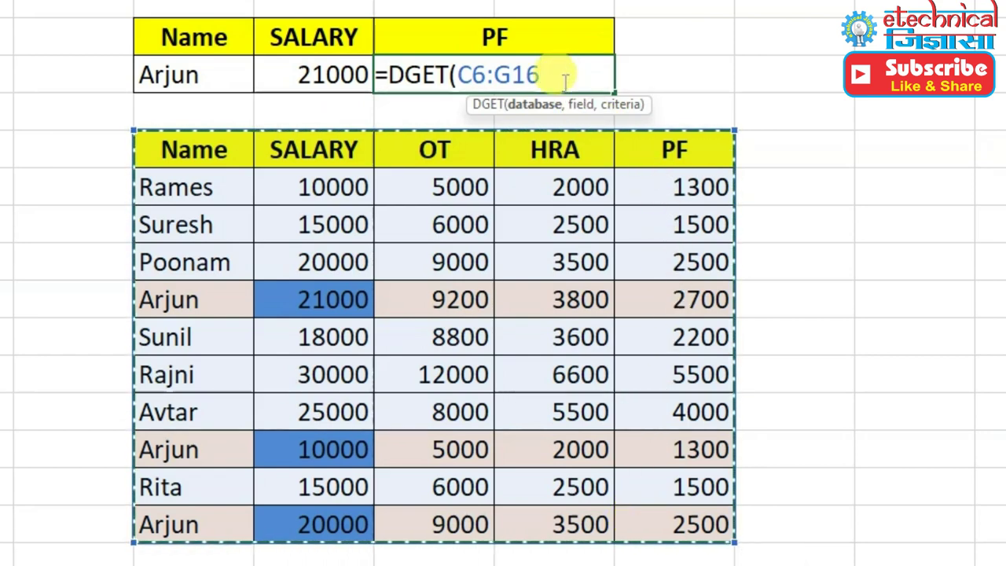
- Finish the formula as =DGET(C6:G16,G6,C3:D4) so Arjun's PF cell shows 2700
type(",")
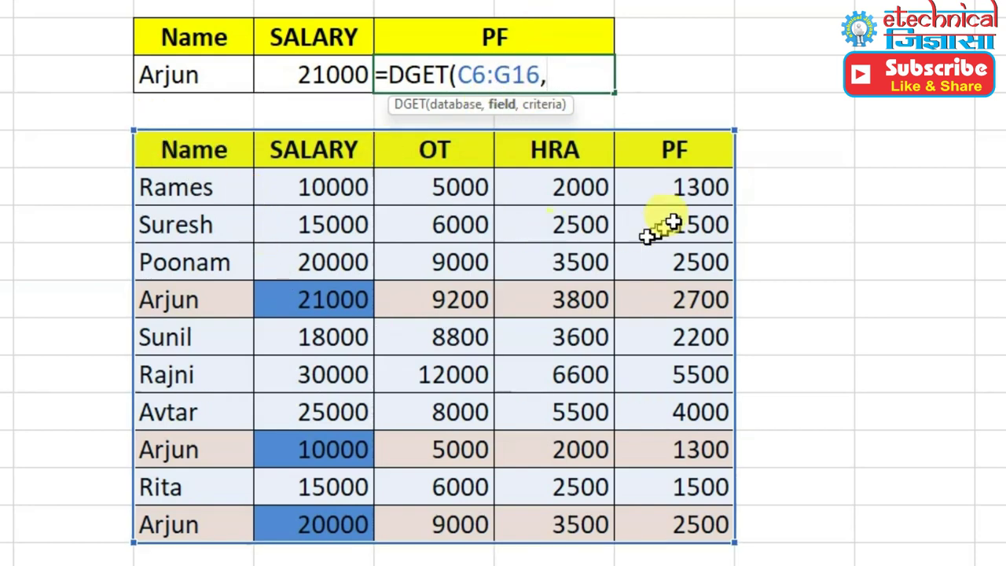
left_click(687, 160)
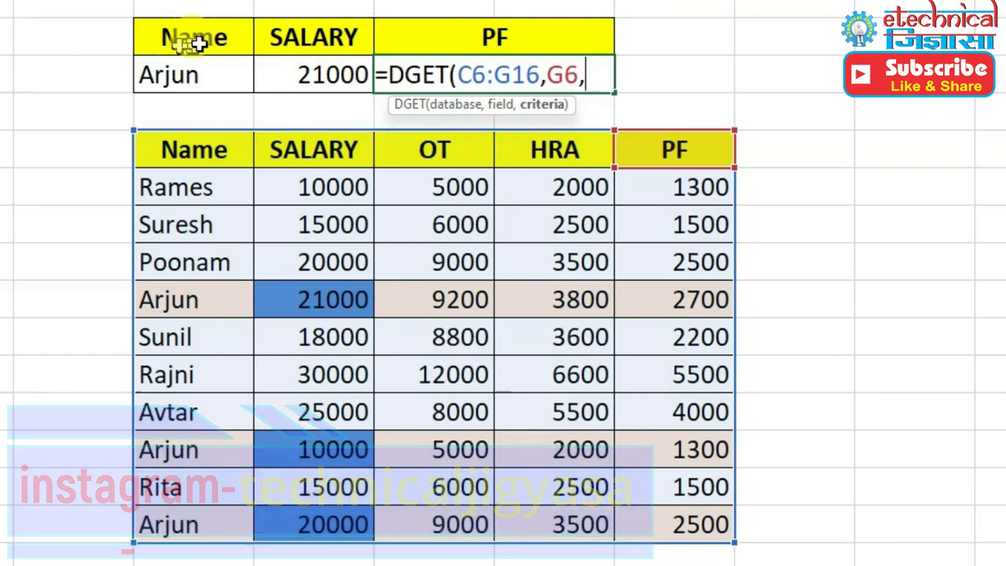
left_click_drag(165, 35, 291, 76)
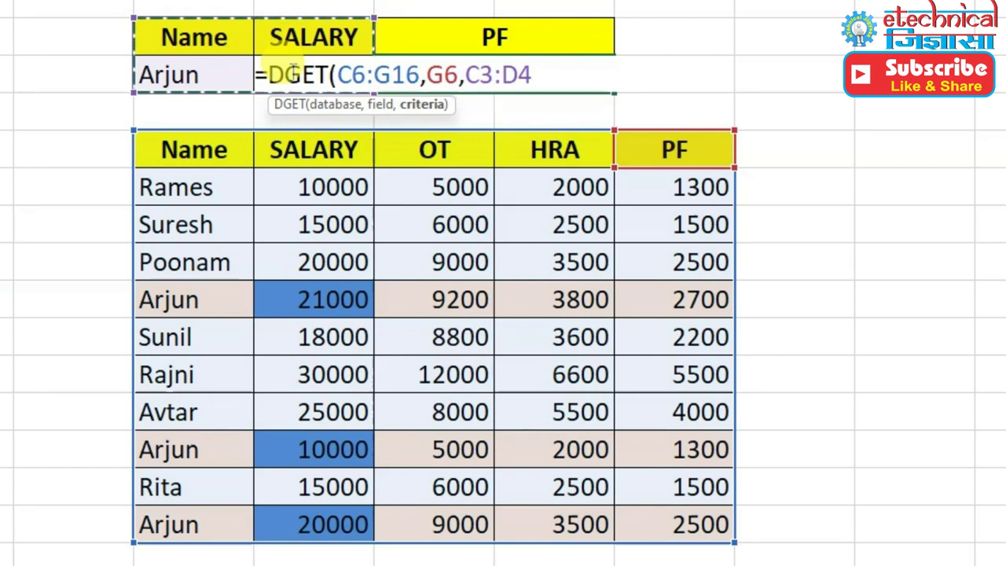
type(")")
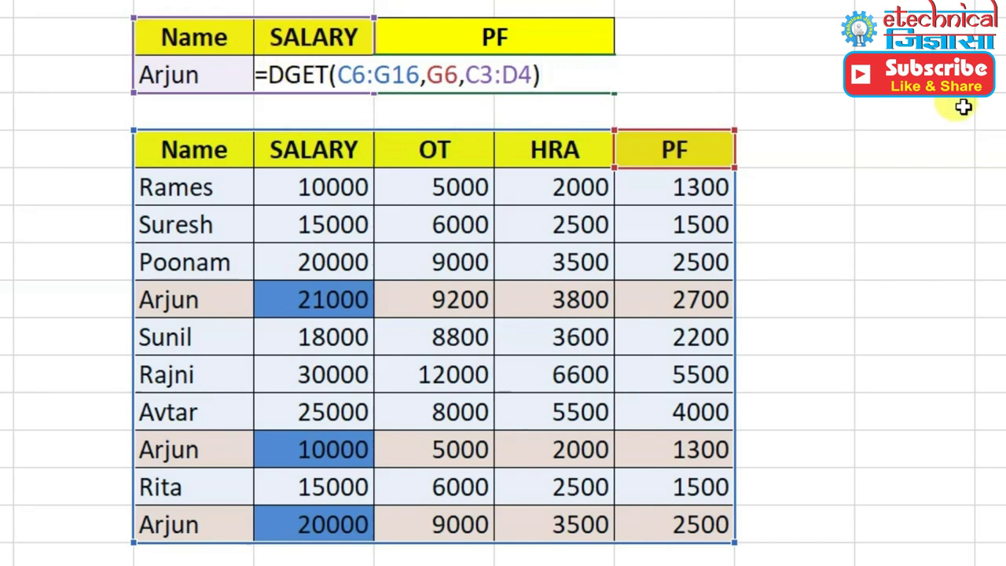
key("Return")
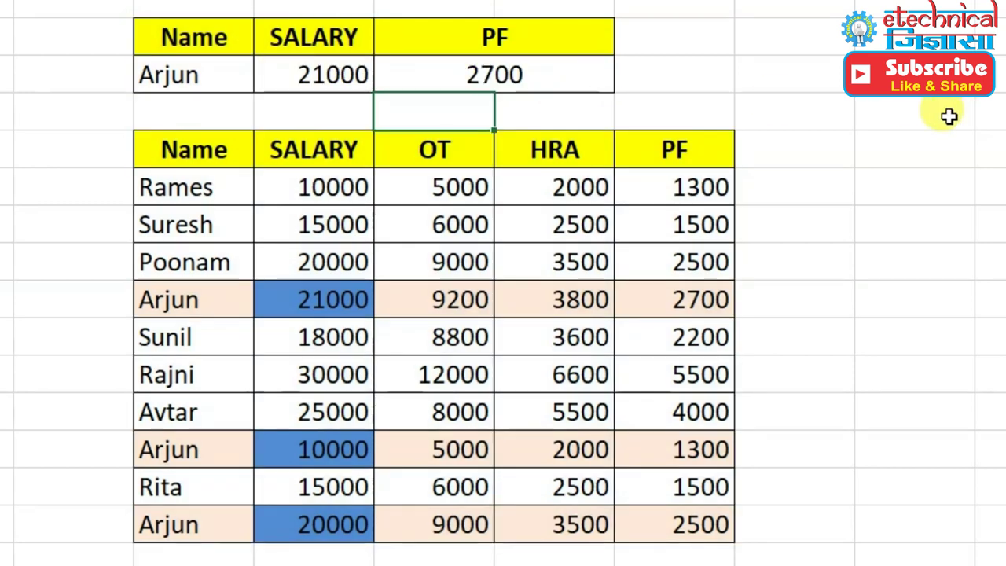